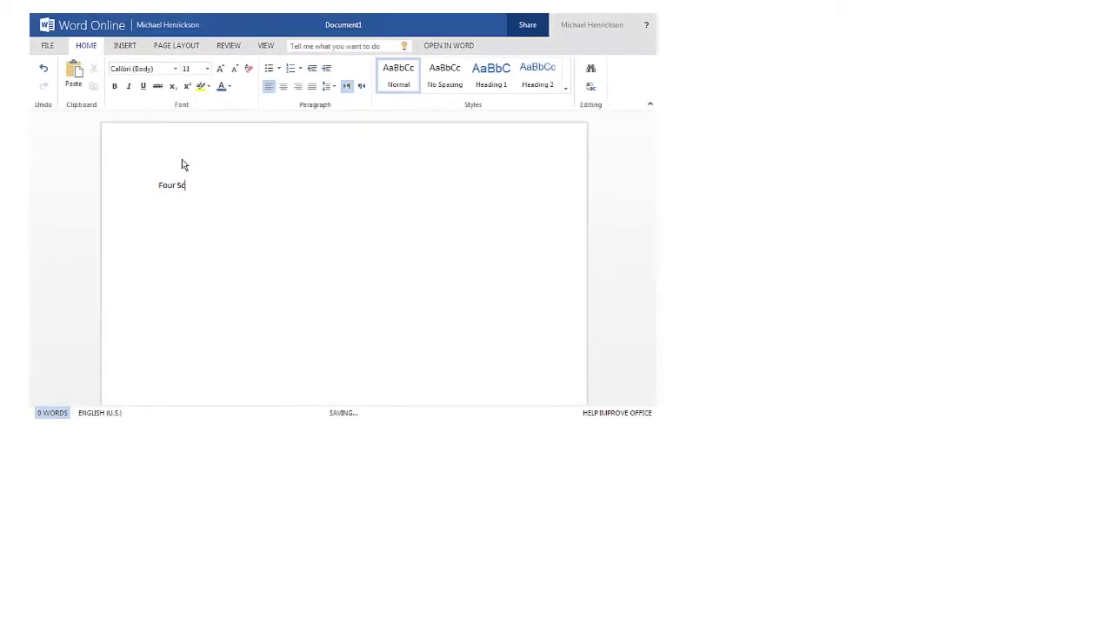
Step: Edit the workbook in Excel Online and start typing 'The h'
click(570, 48)
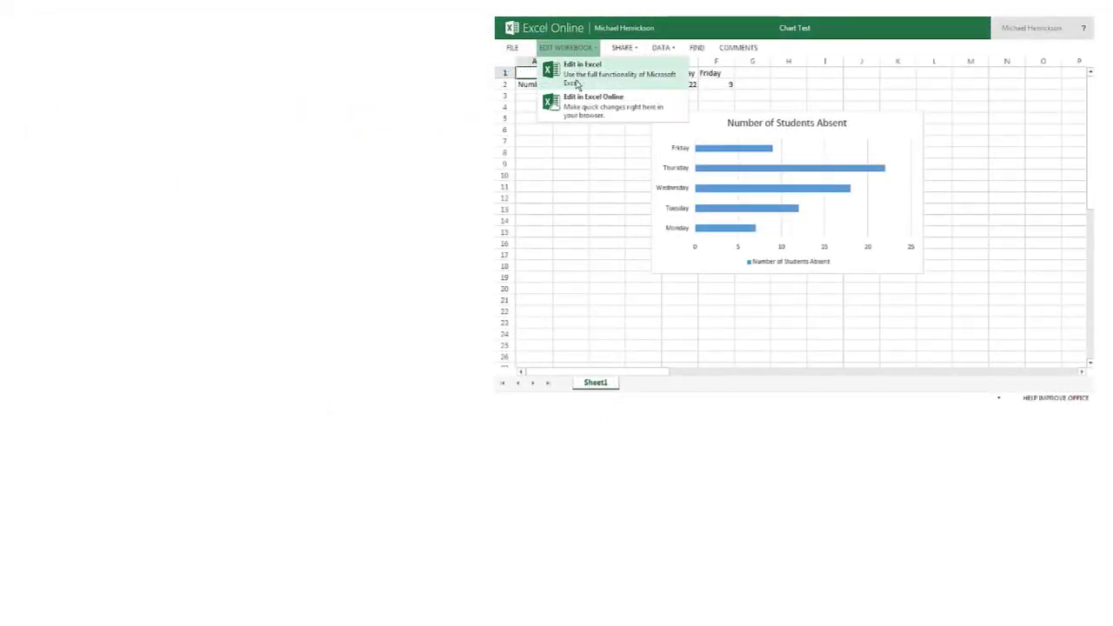
click(578, 103)
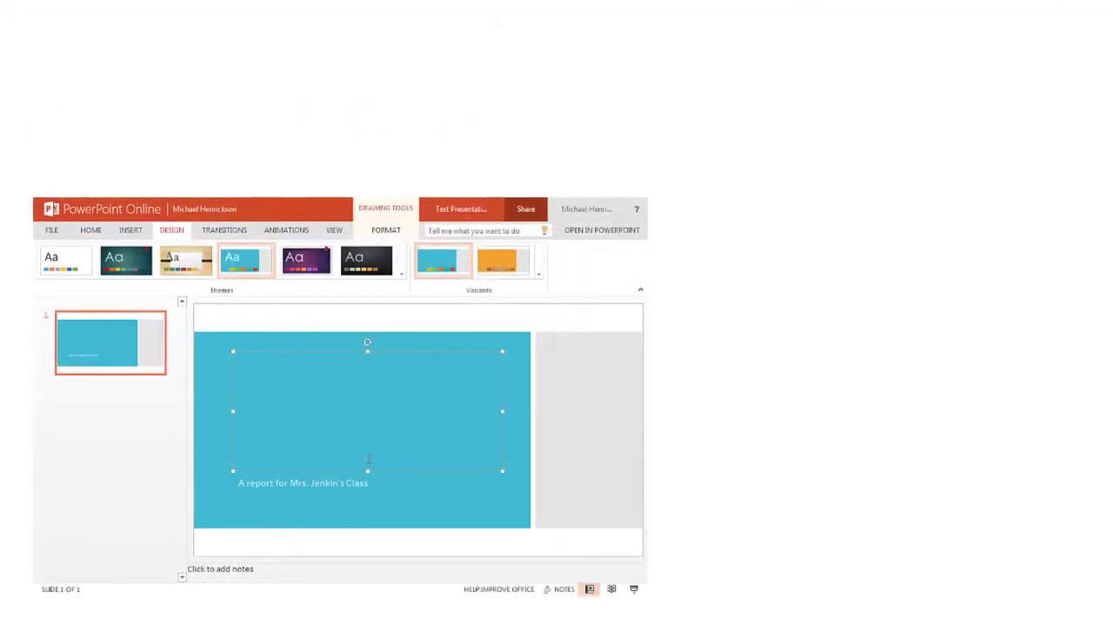
text(The h)
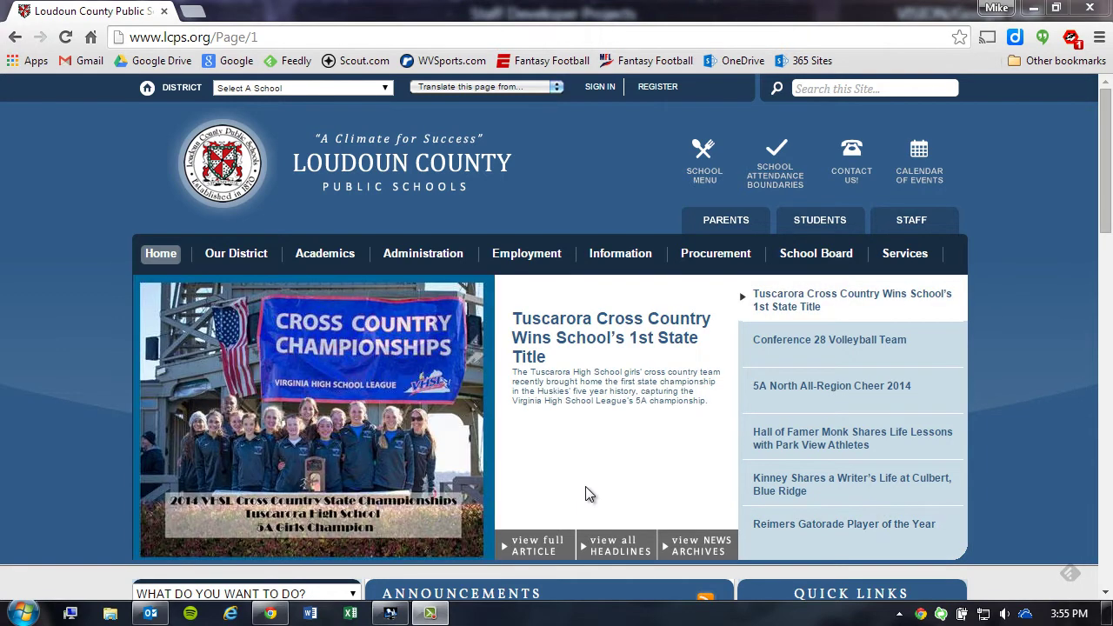
Step: Go to the Staff employee resources page and follow the Outlook Web Access (OWA) link
click(912, 220)
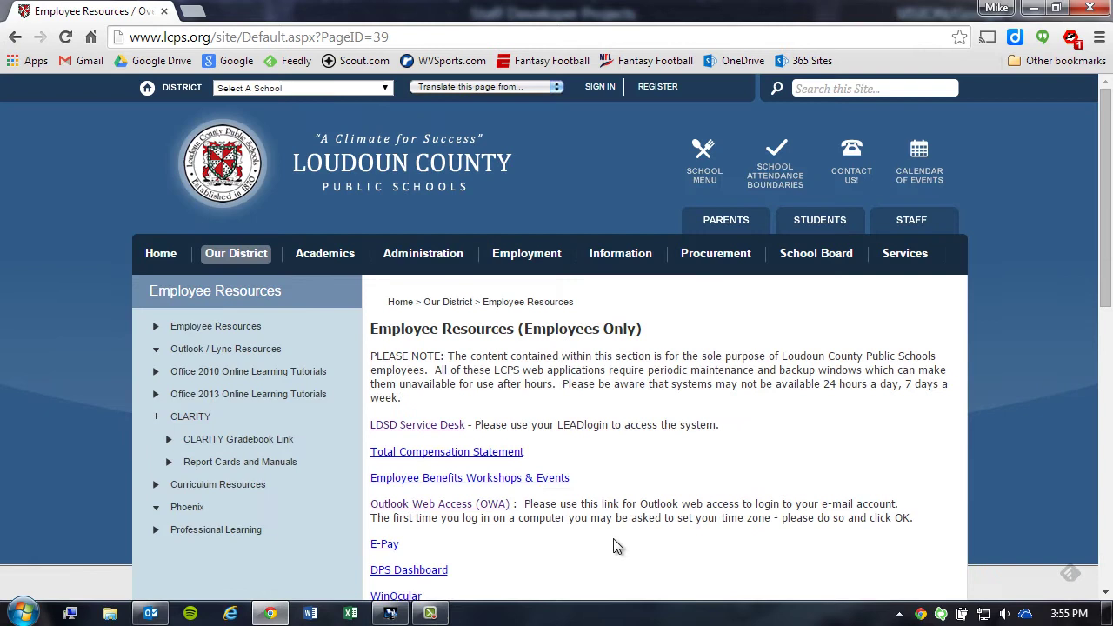
click(431, 507)
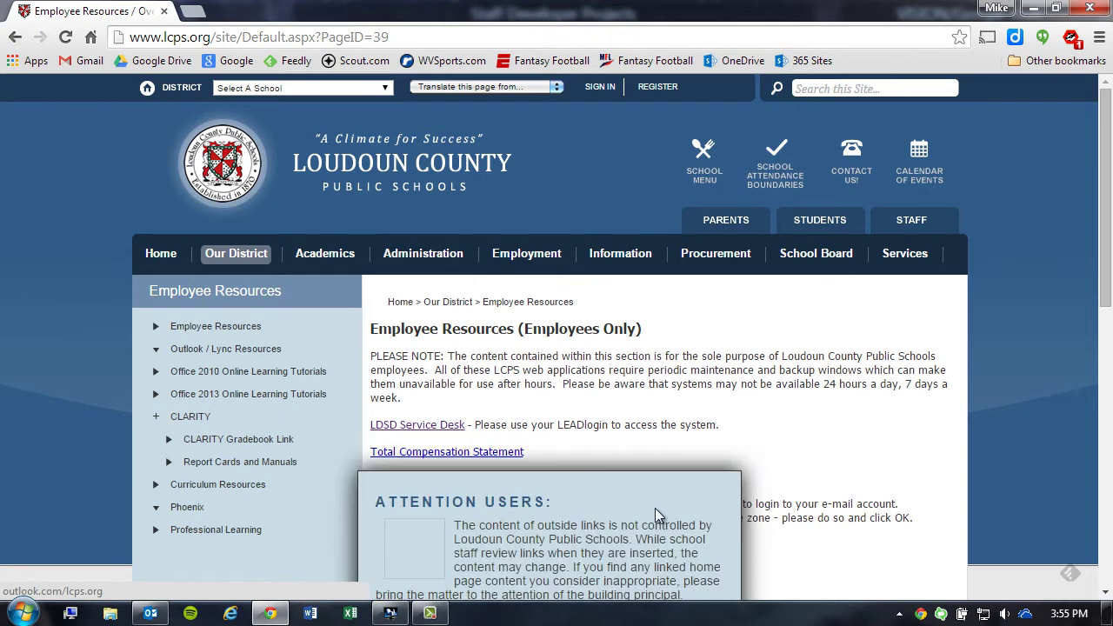
scroll(771, 491, down, 3)
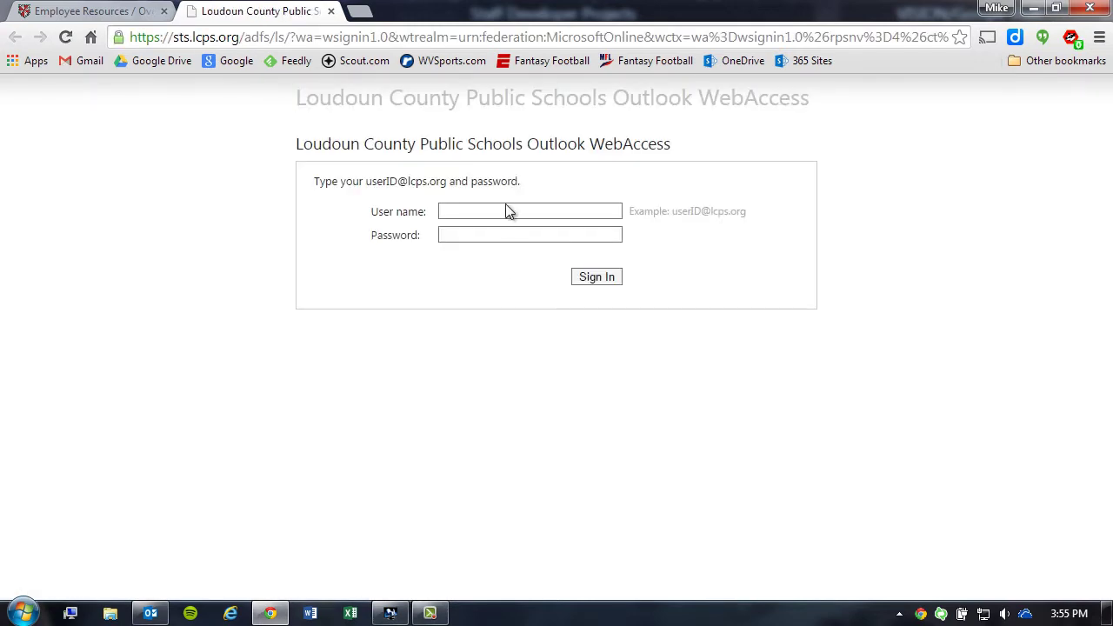
Step: Sign in to Outlook Web Access with the suggested district user name and the account password
click(505, 211)
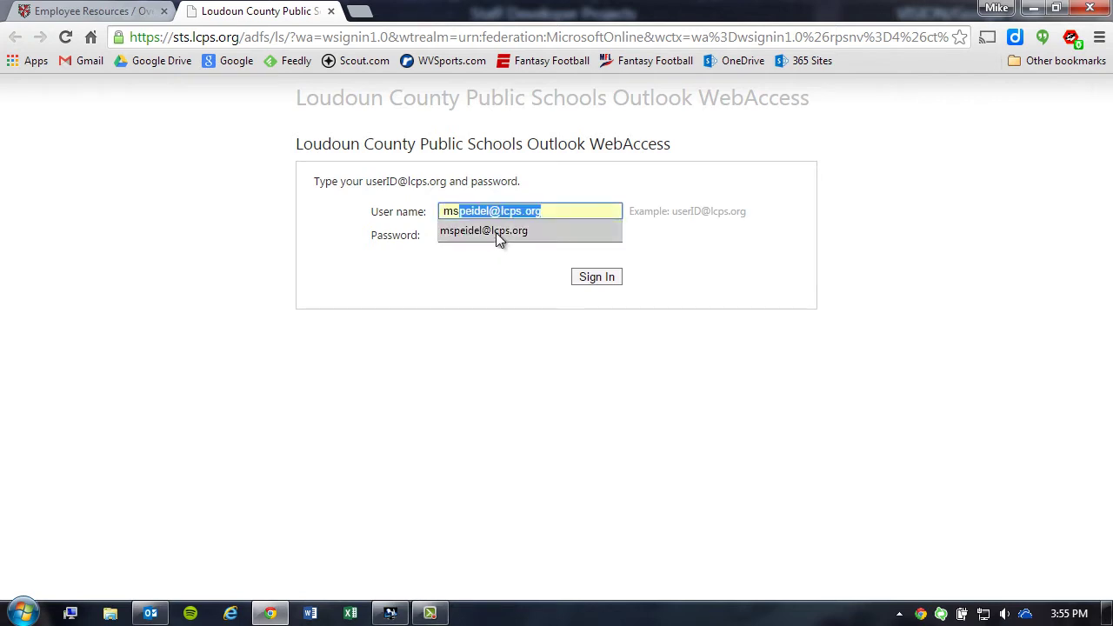
click(498, 231)
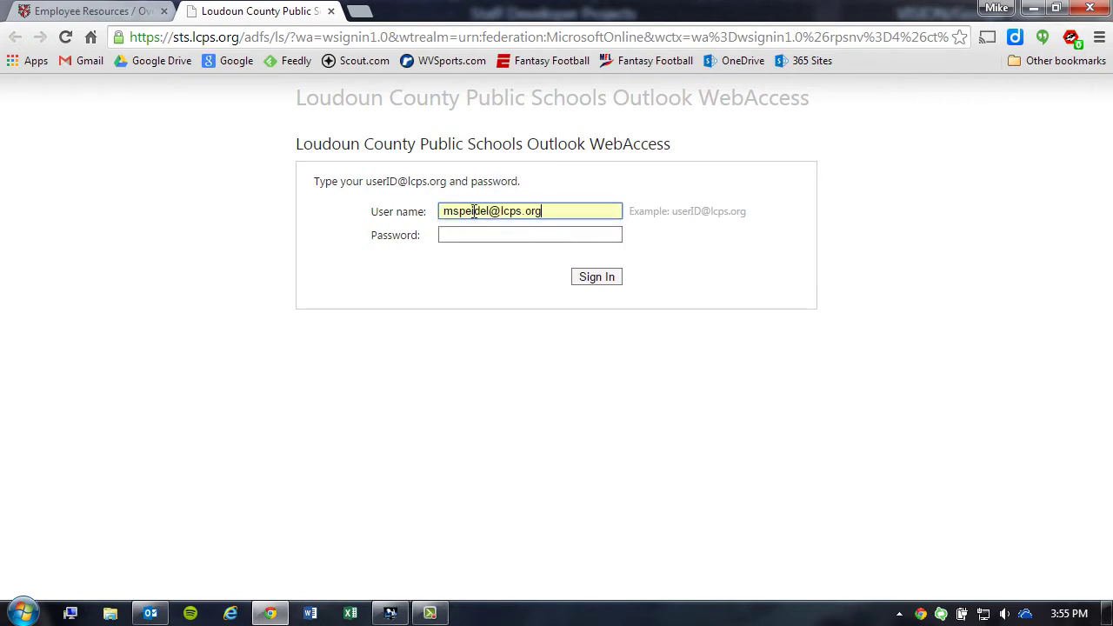
click(512, 231)
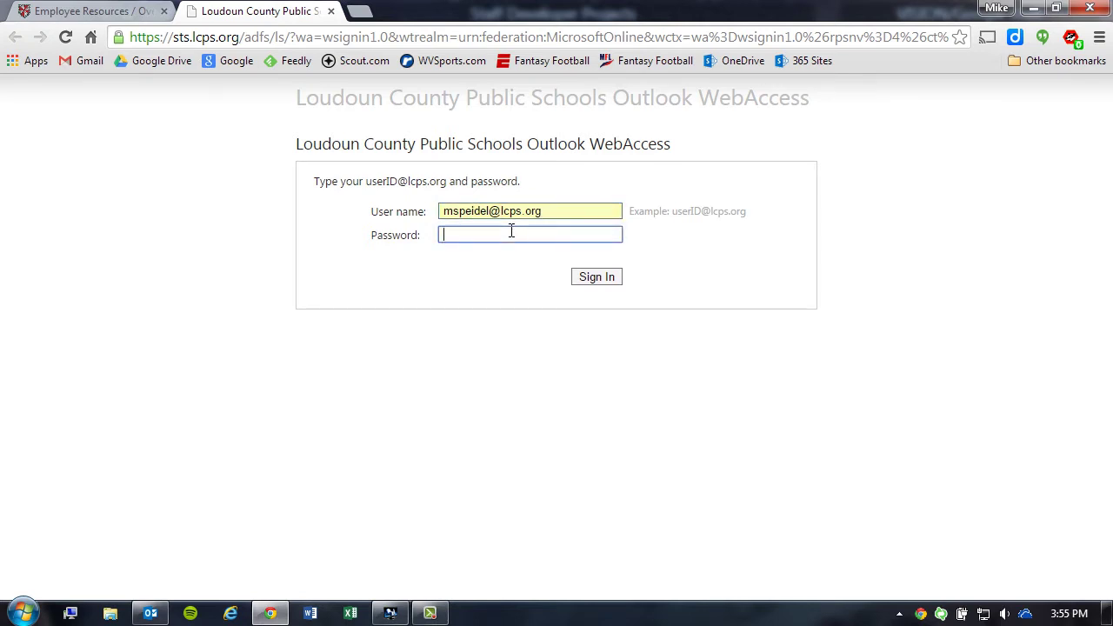
text(•••••••••)
key(Return)
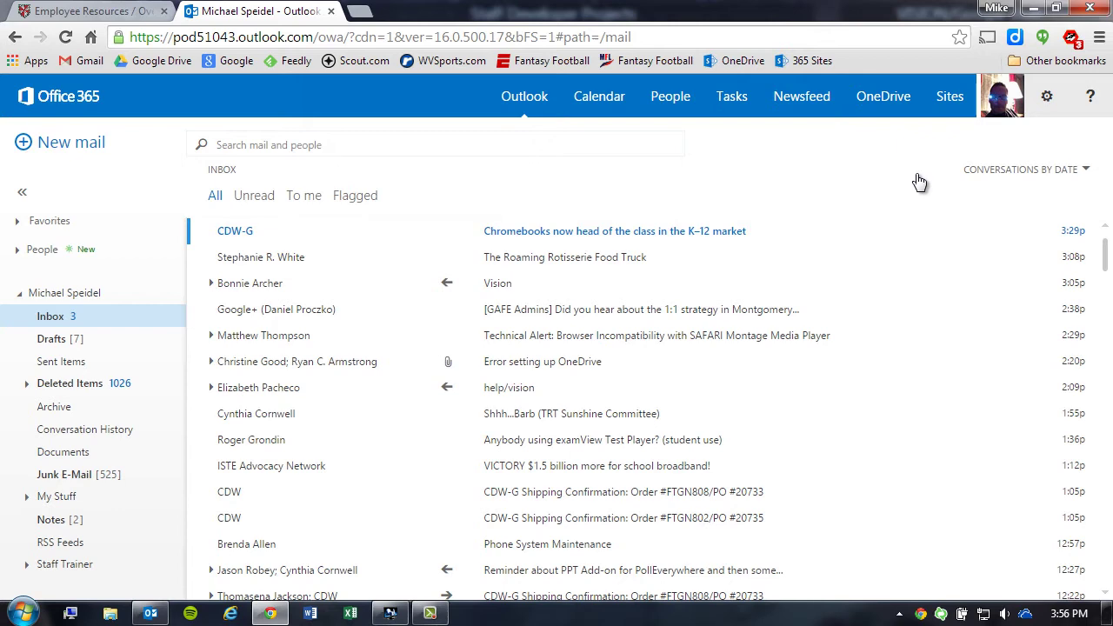
Step: Open the Sites page from the Office 365 top bar
click(950, 97)
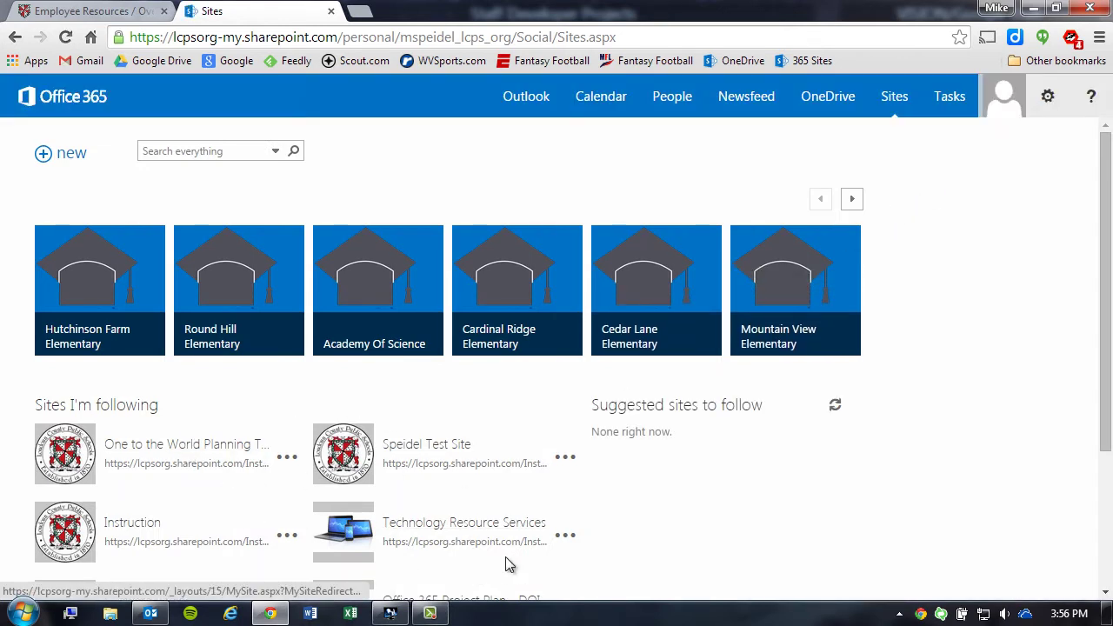
Step: Search everything for 'speidel' to find the Speidel Test Site
scroll(918, 513, down, 2)
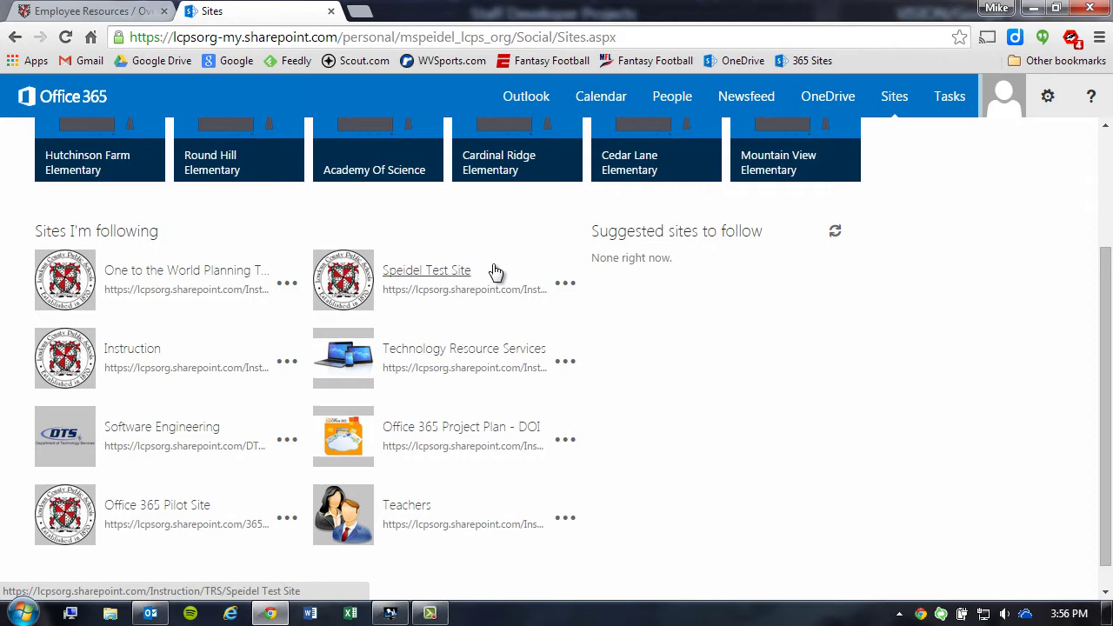
click(395, 273)
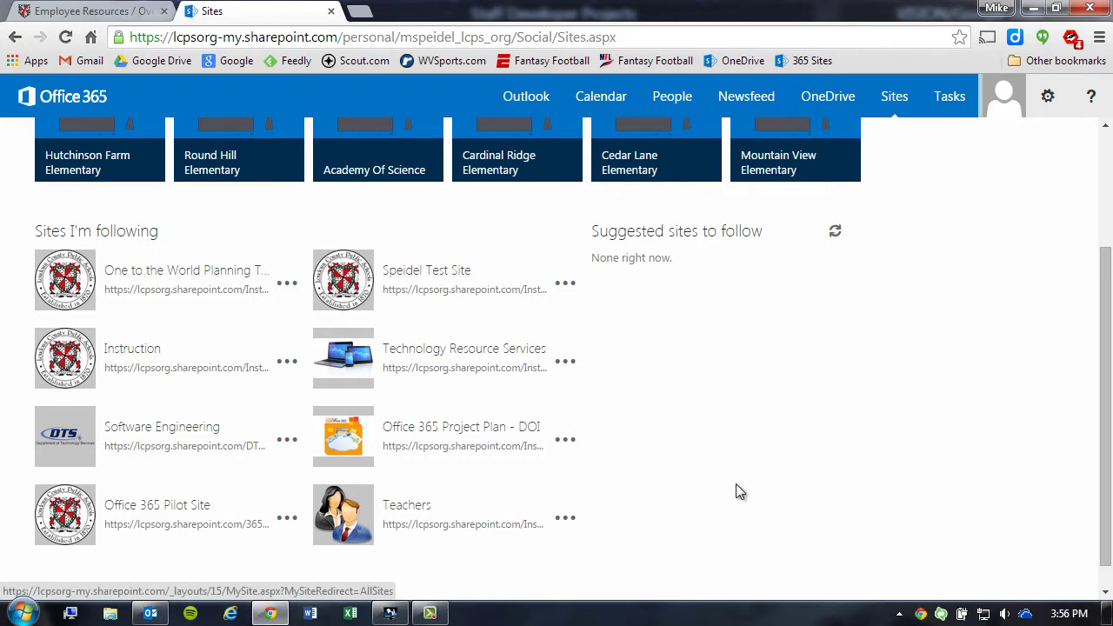
scroll(736, 483, up, 2)
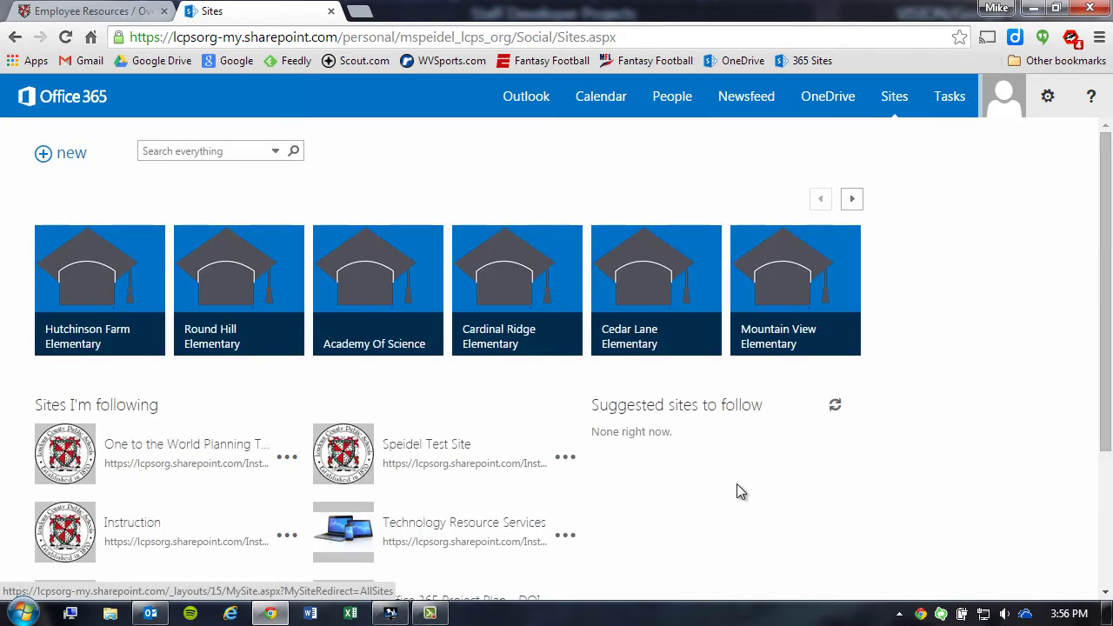
click(218, 150)
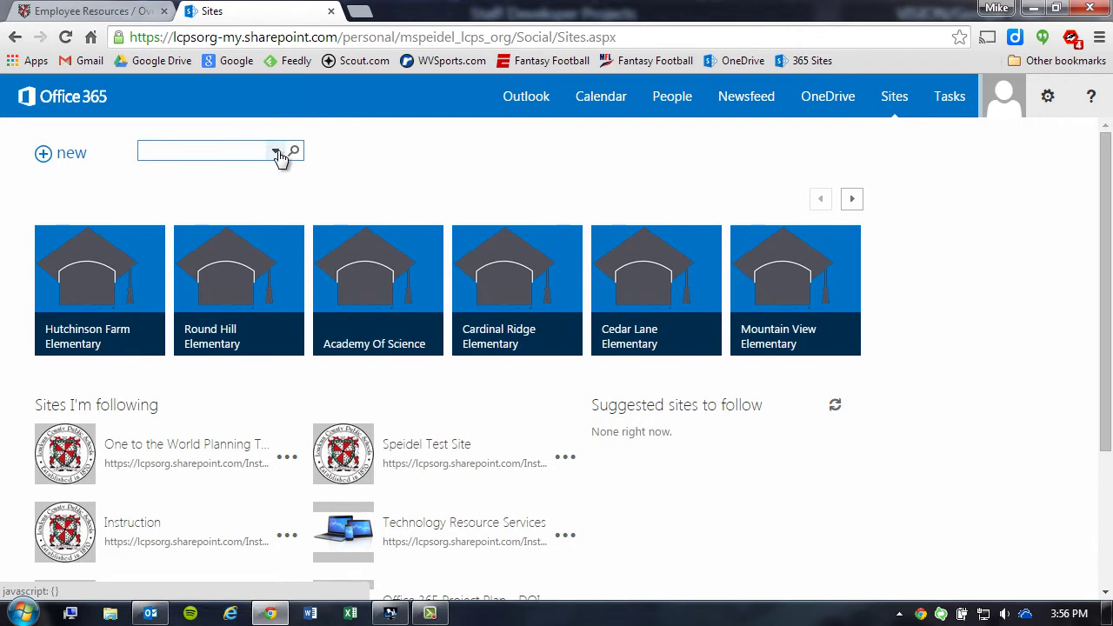
text(speidel)
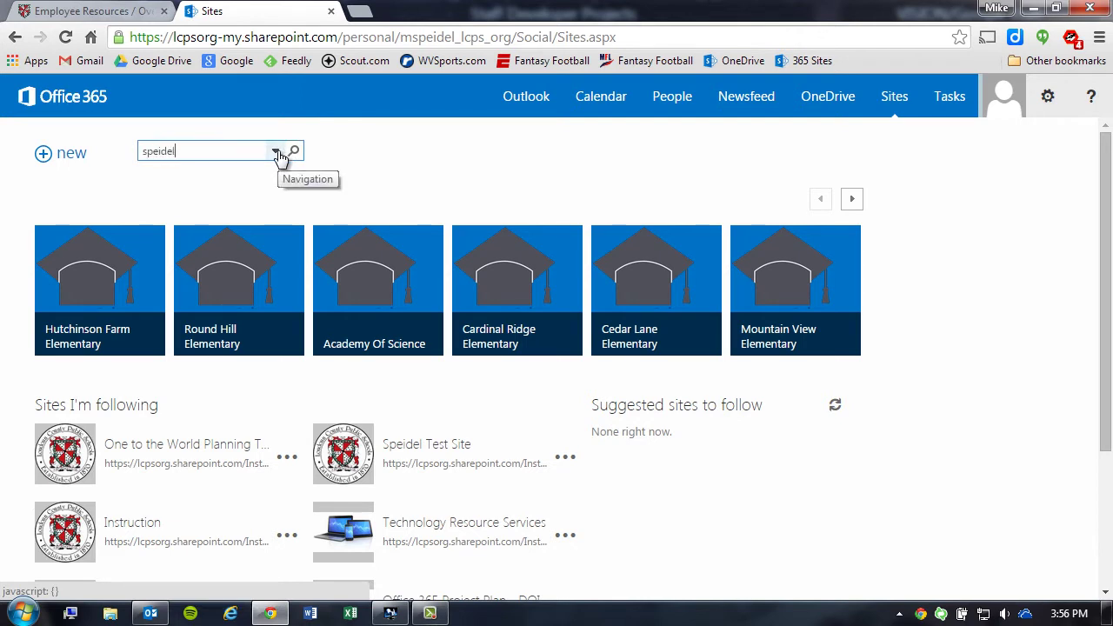
key(Return)
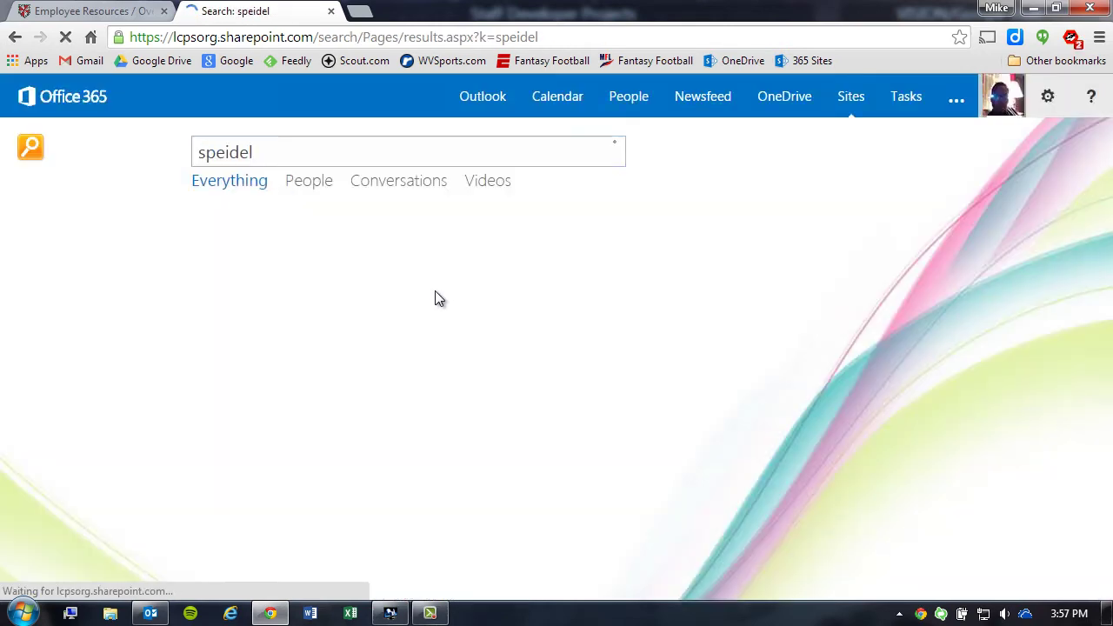
mouse_move(404, 246)
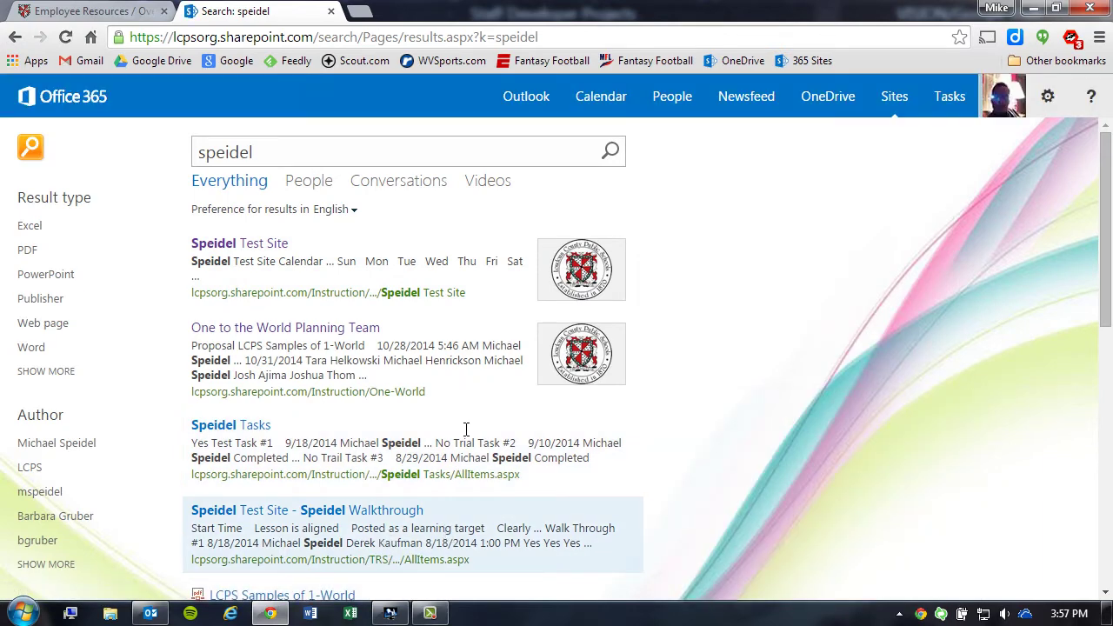
Step: Open the Speidel Test Site result and go to its Documents library
click(240, 246)
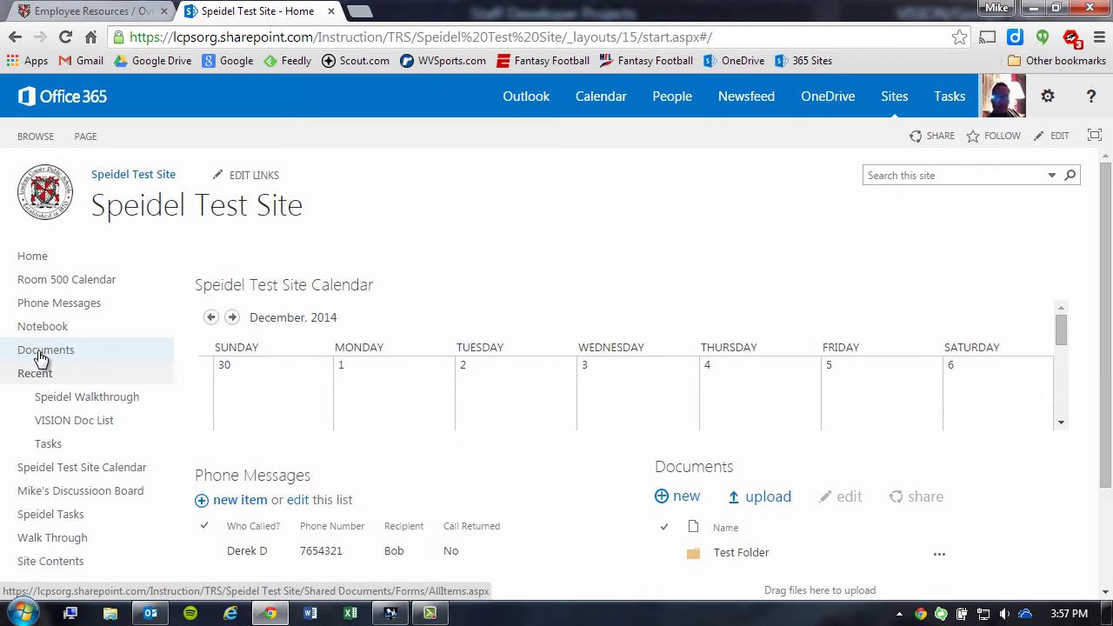
click(39, 351)
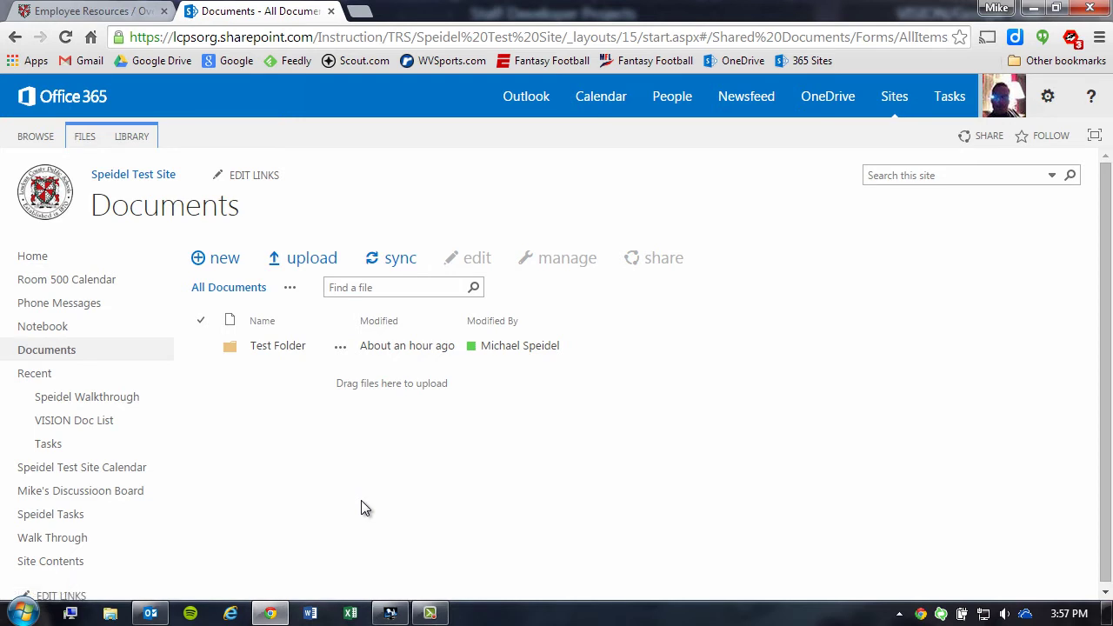
Step: Sync the Speidel Test Site Documents library to this computer right away with Sync now
click(399, 264)
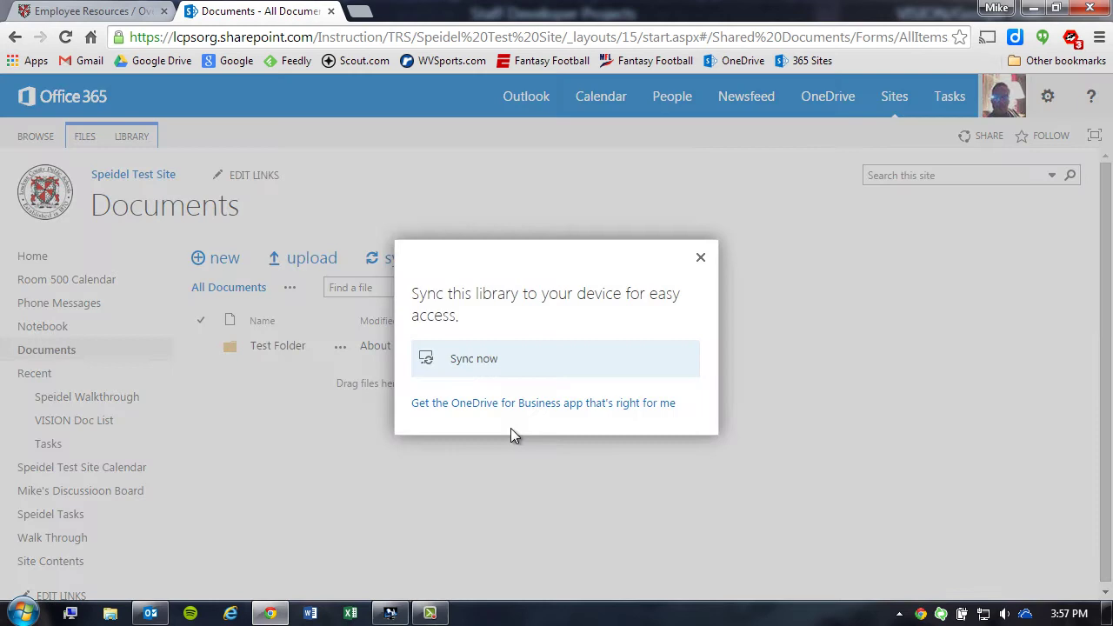
click(475, 362)
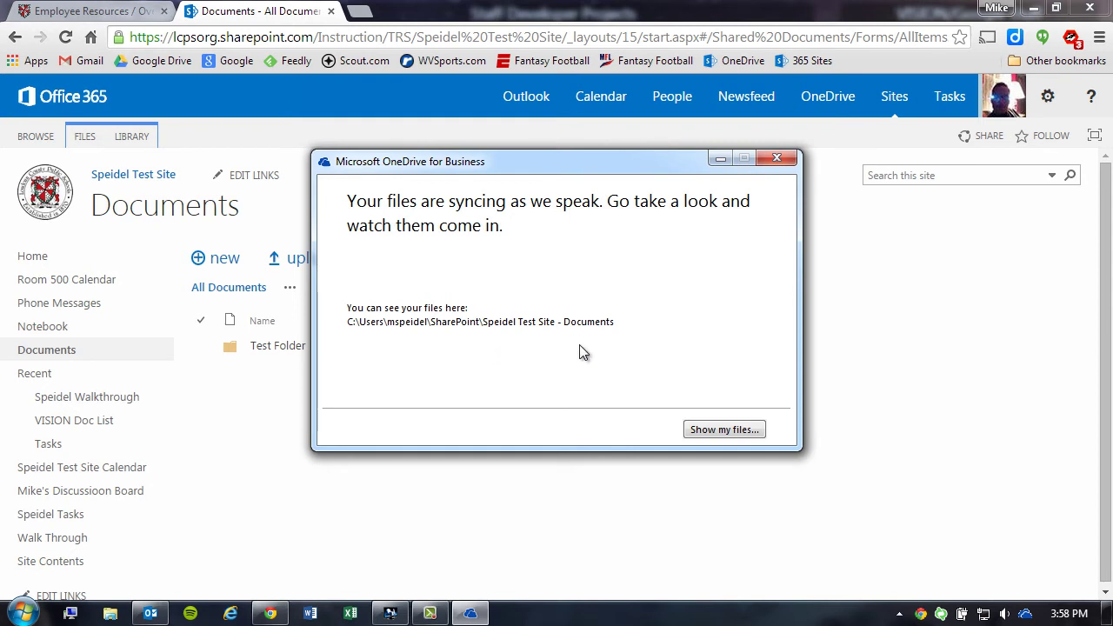
Step: View the synced Speidel Test Site - Documents folder holding Test Folder, then close it
click(743, 435)
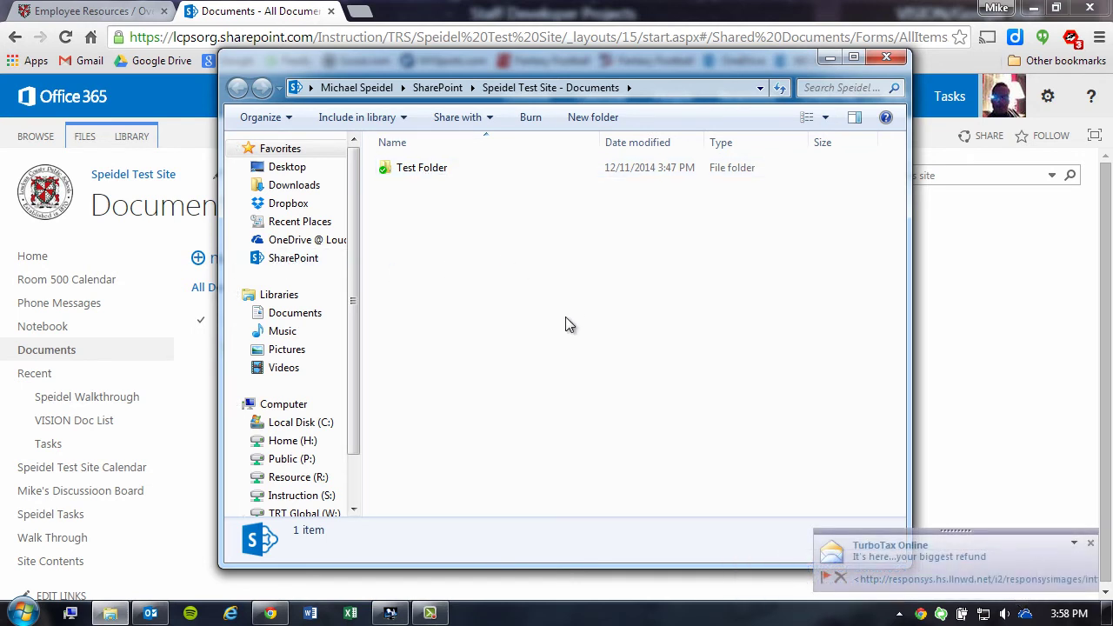
click(898, 58)
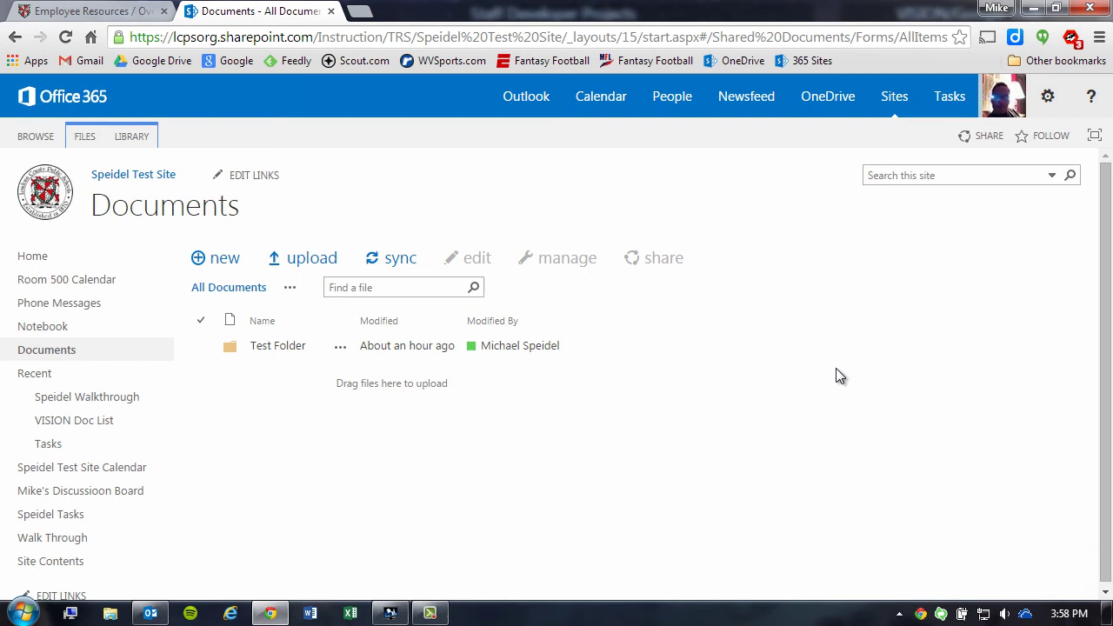
Step: Browse the SharePoint folder into Speidel Test Site - Documents > Test Folder, then back to SharePoint
click(108, 615)
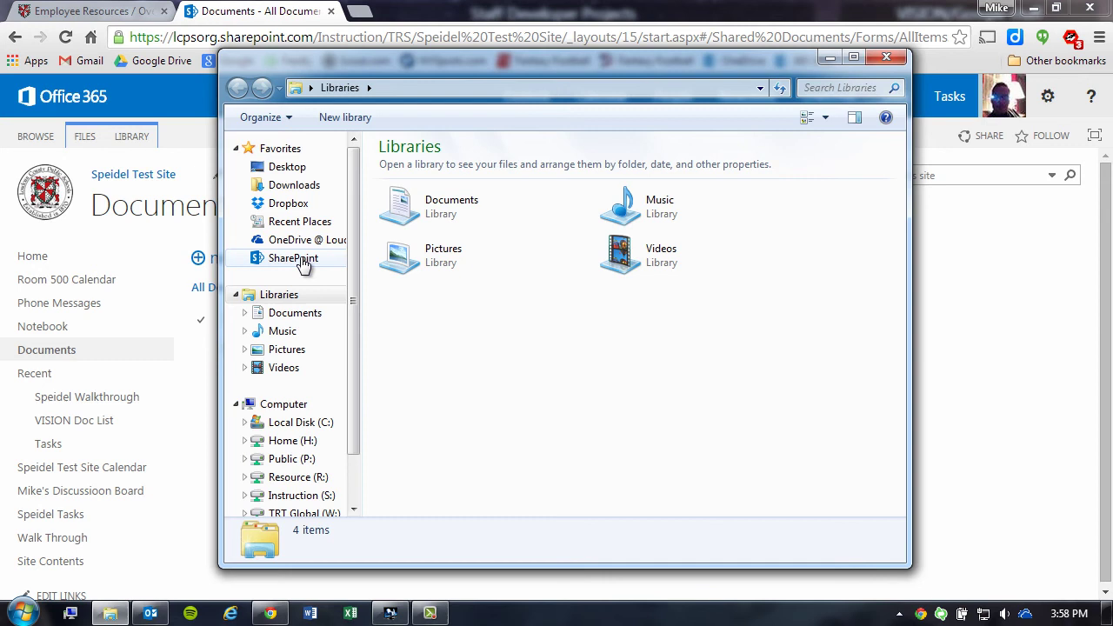
click(302, 264)
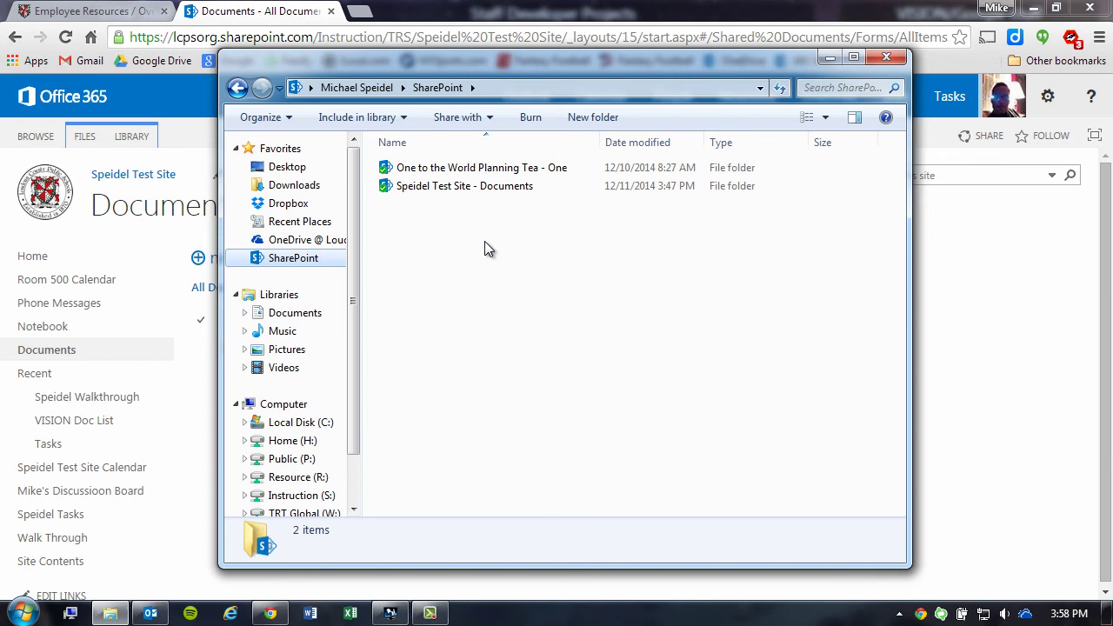
double_click(442, 188)
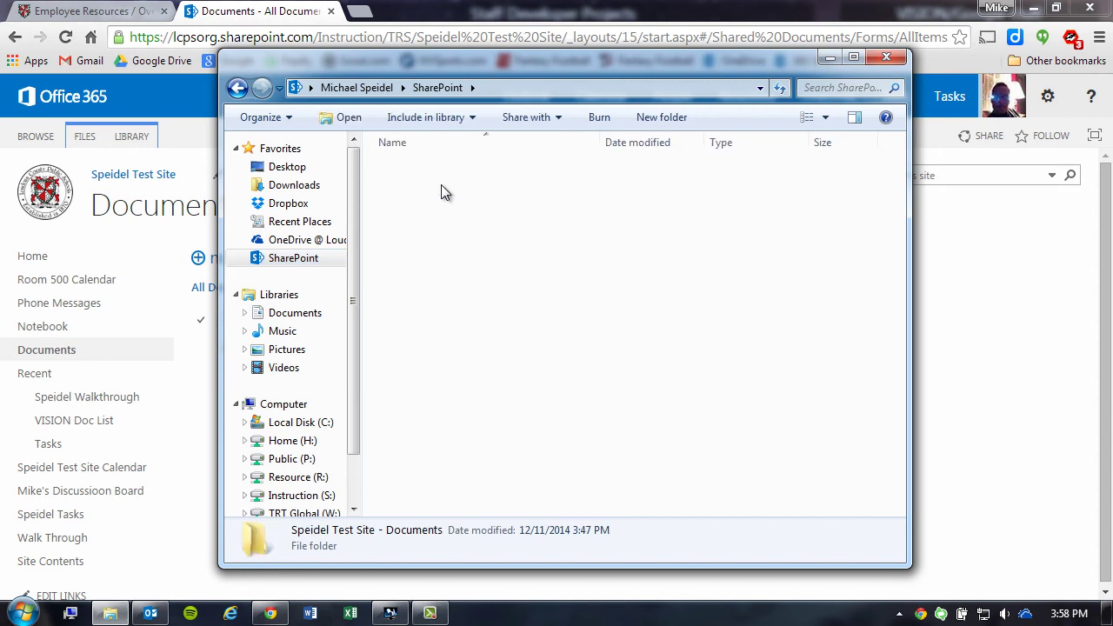
double_click(423, 168)
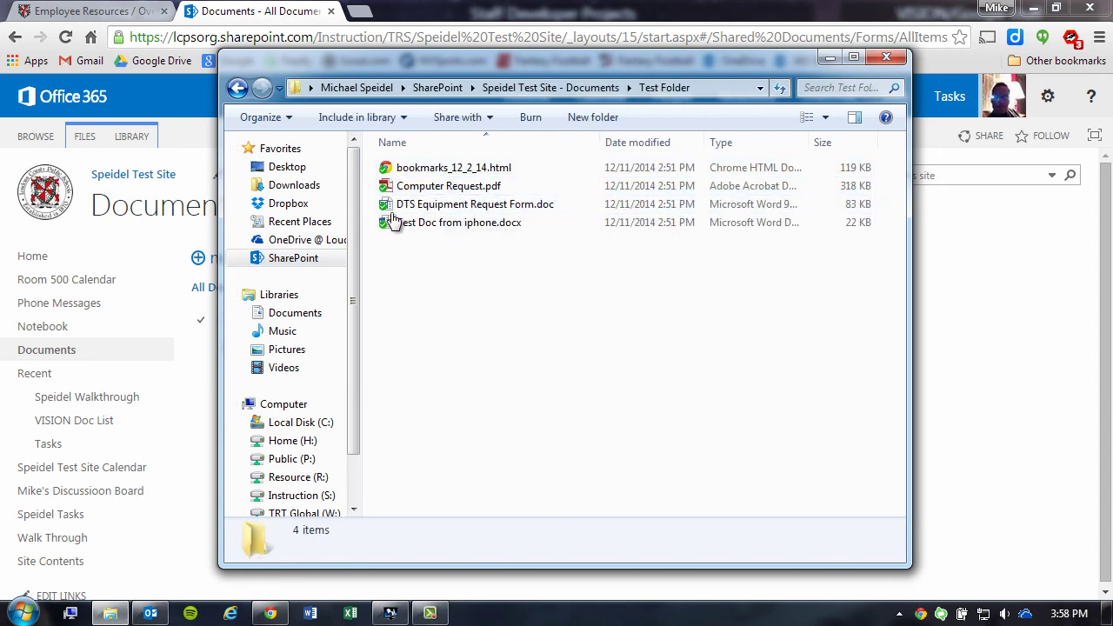
click(236, 89)
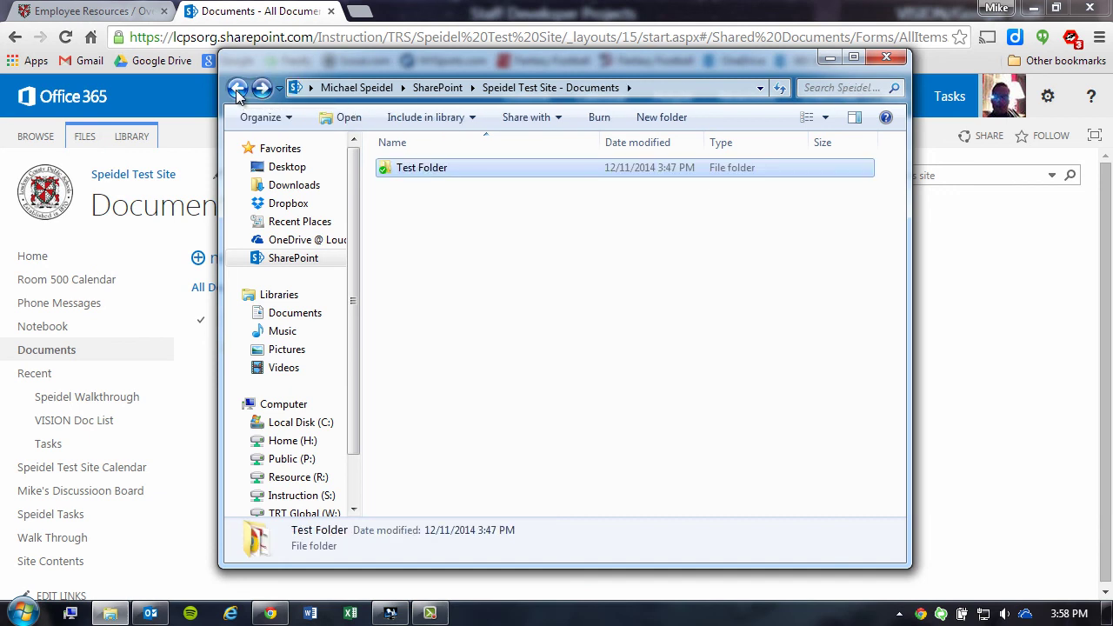
click(236, 90)
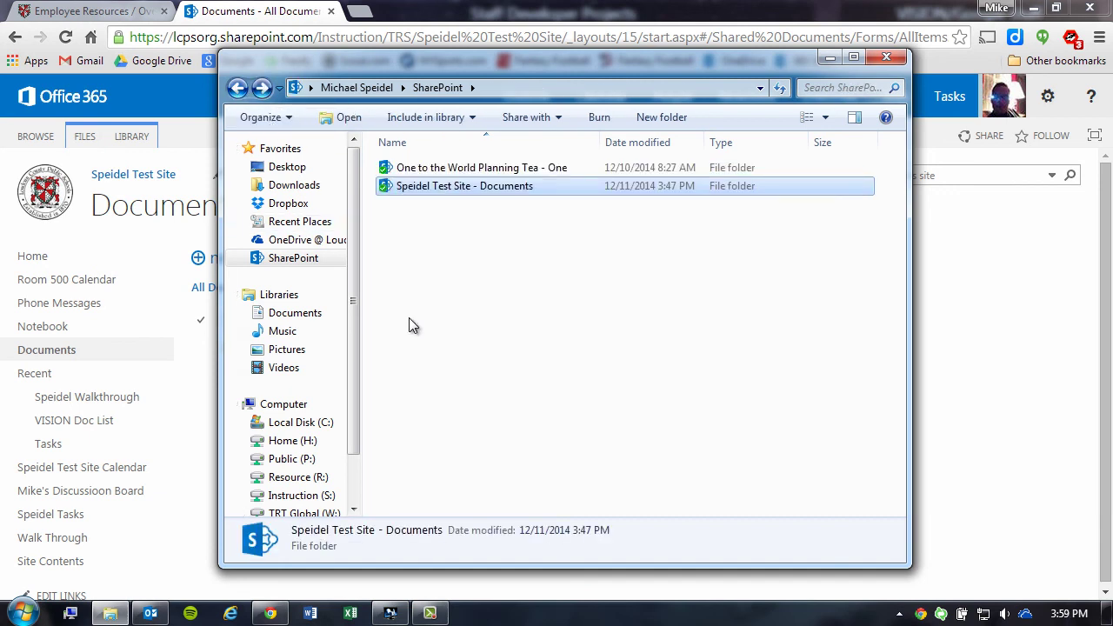